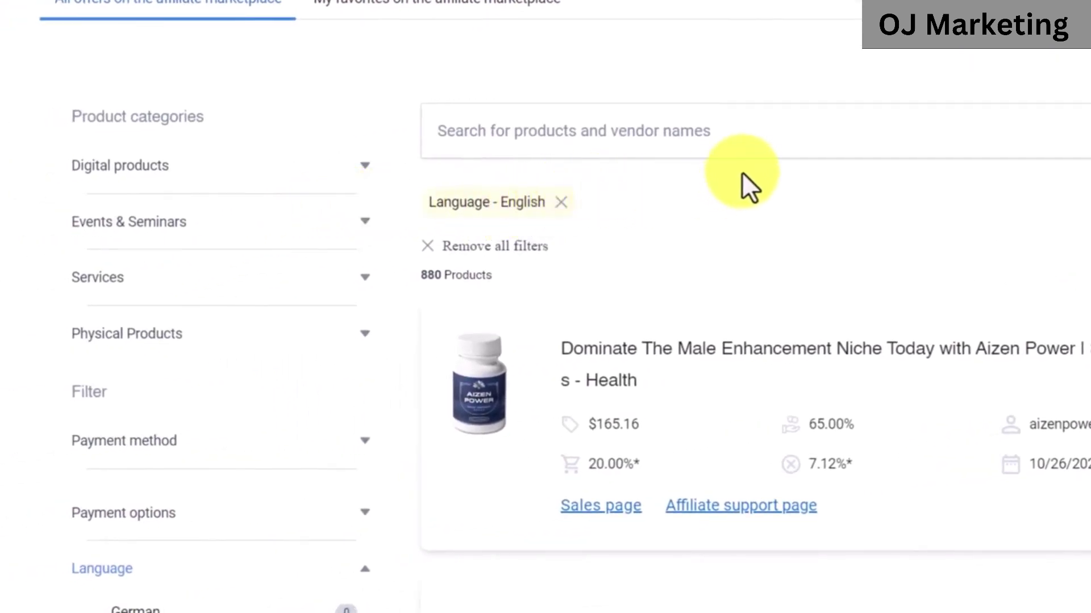
- Search the Digistore24 marketplace for 'dog training' and browse the matching offers
scroll(745, 169, up, 2)
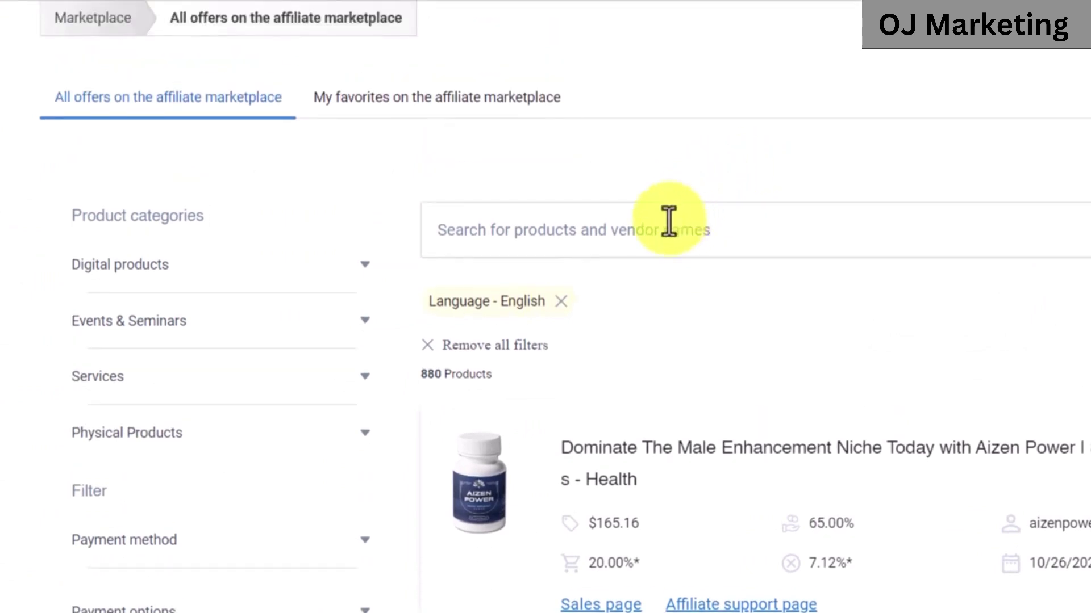
scroll(148, 318, down, 3)
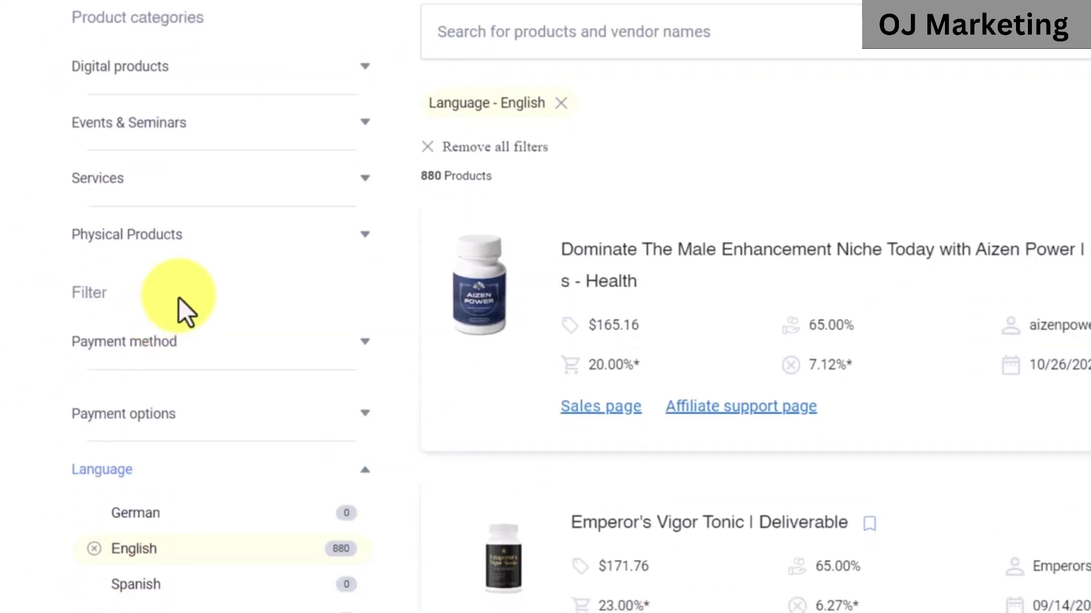
scroll(256, 312, up, 4)
scroll(282, 278, up, 1)
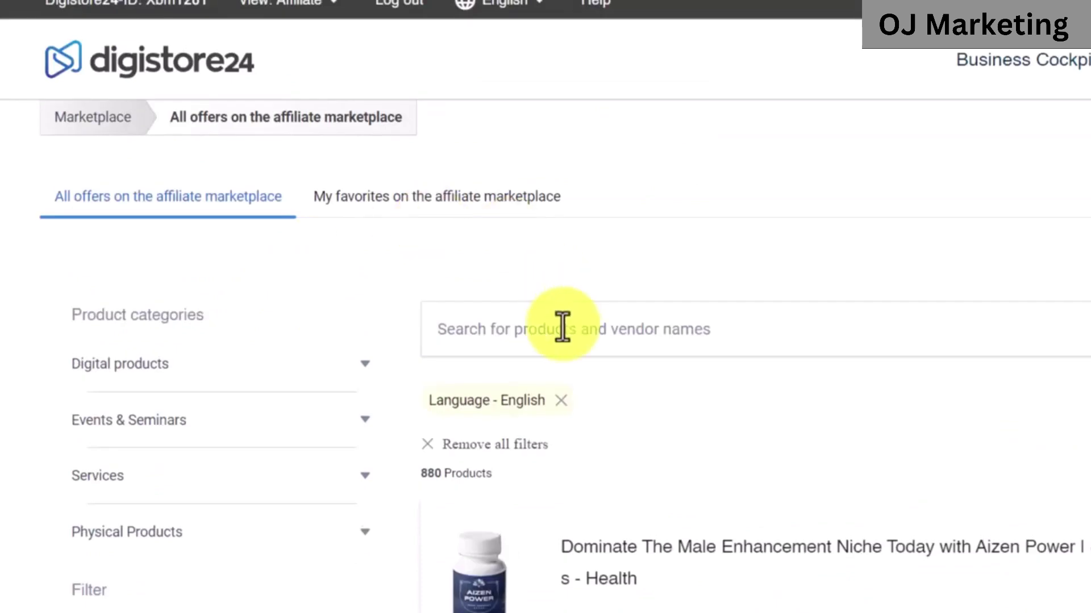
click(563, 327)
text(dog tra)
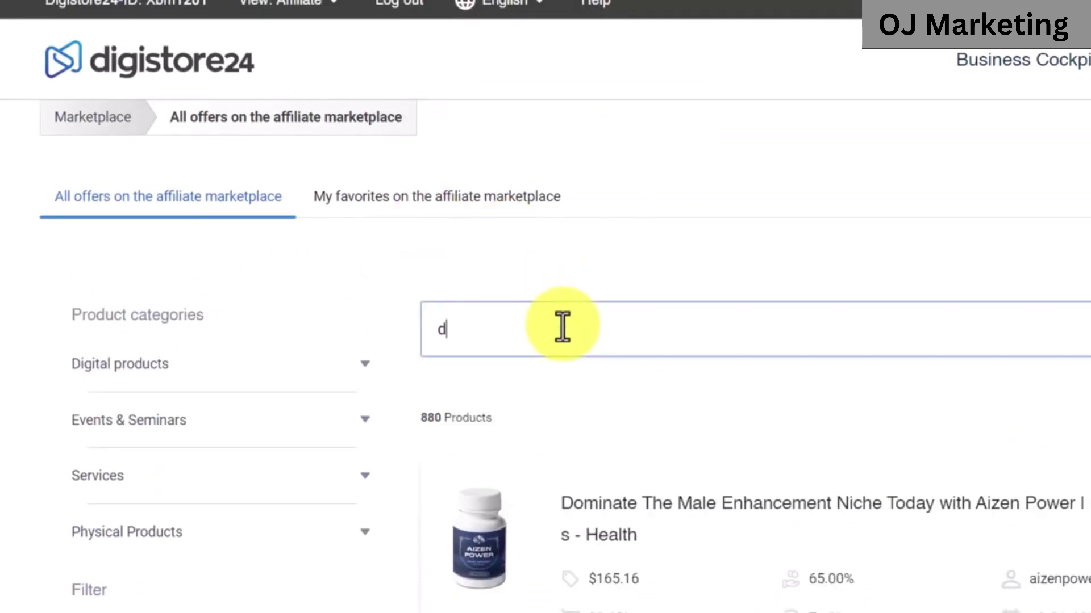
text(ining)
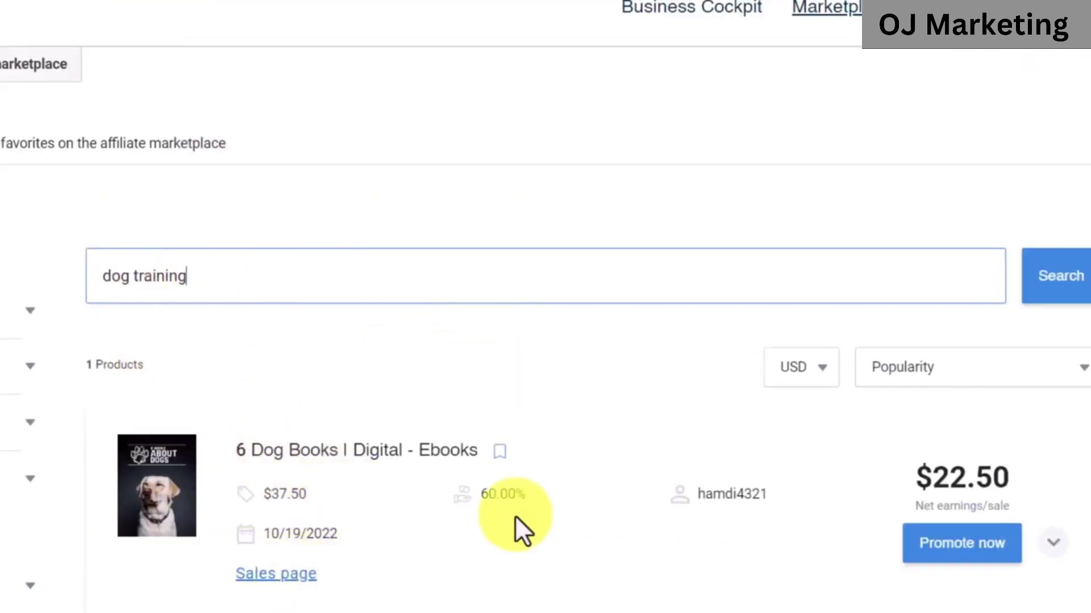
scroll(679, 379, down, 1)
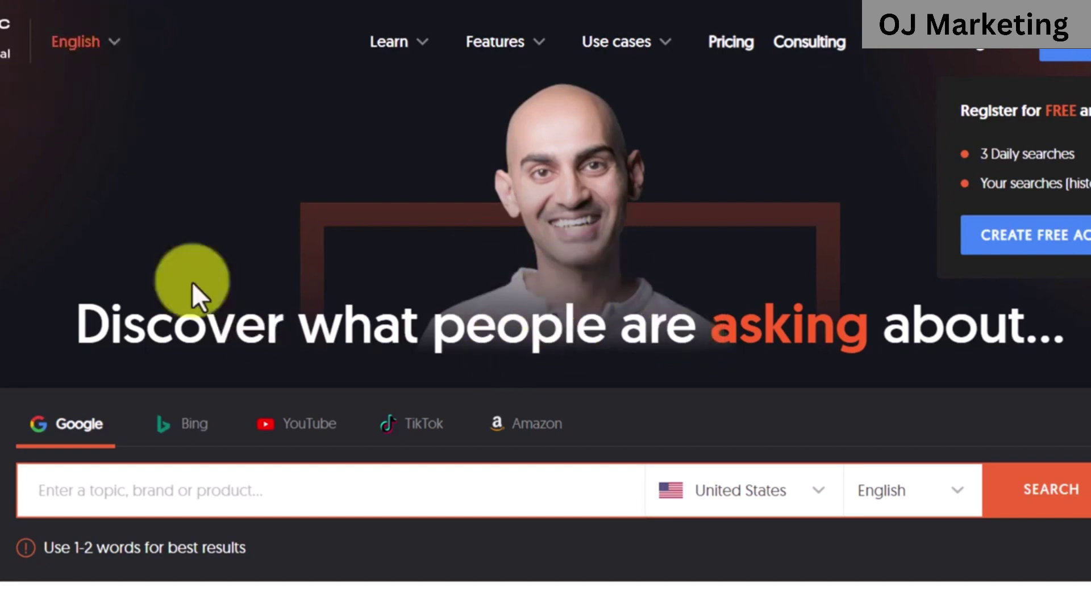
- Search AnswerThePublic for 'dog training' to see 698 results, 90,500 volume and $5.16 CPC
click(122, 500)
text(dog training)
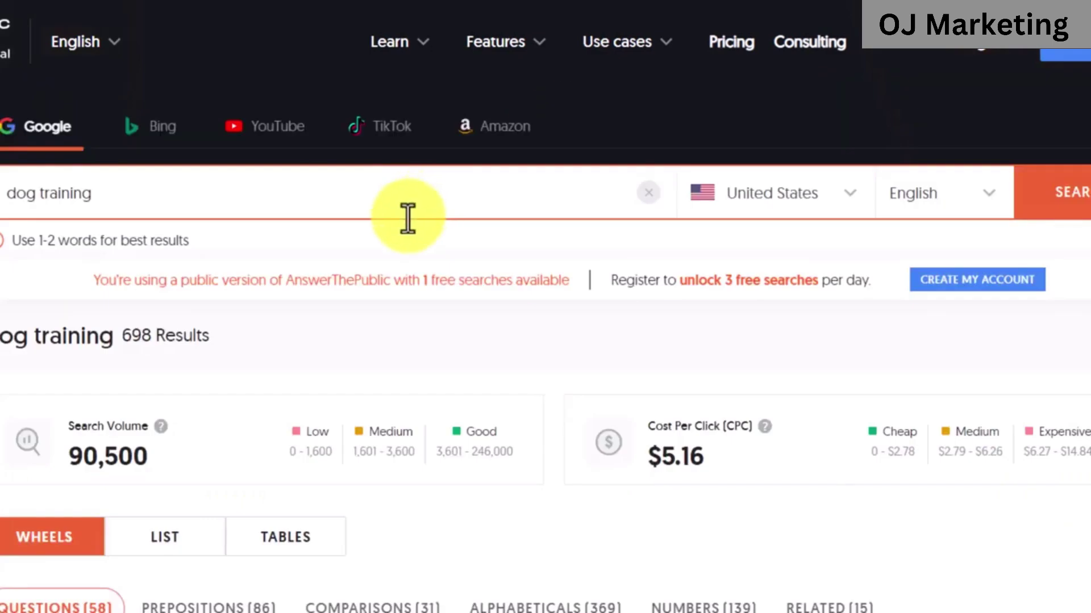
scroll(199, 443, down, 3)
mouse_move(165, 331)
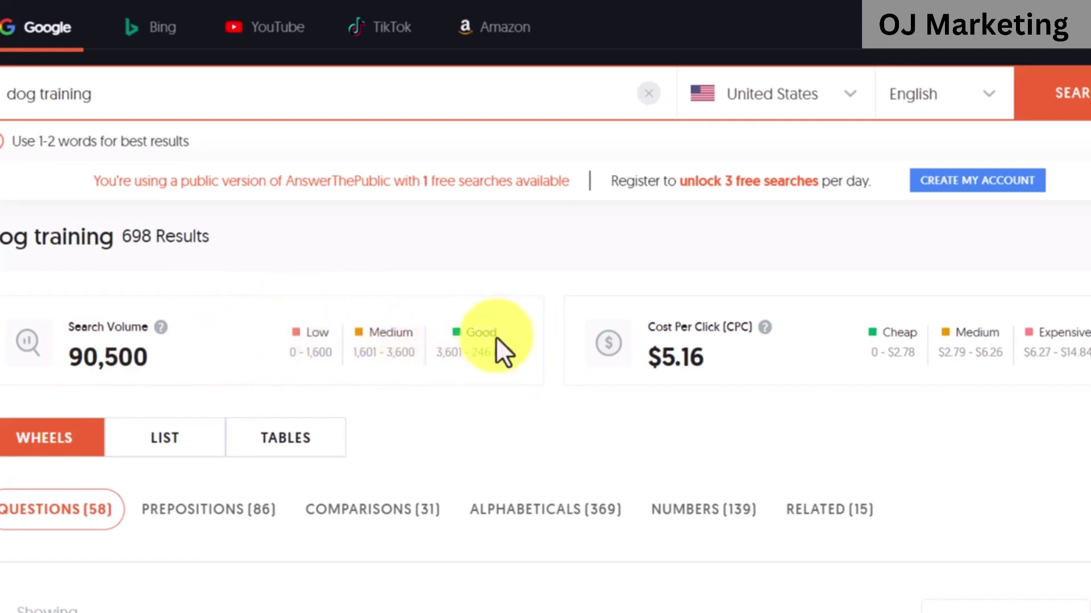
- Switch the dog training keyword ideas to table view and scroll through Comparisons and Alphabeticals
scroll(482, 382, down, 5)
scroll(482, 357, down, 5)
scroll(171, 250, up, 10)
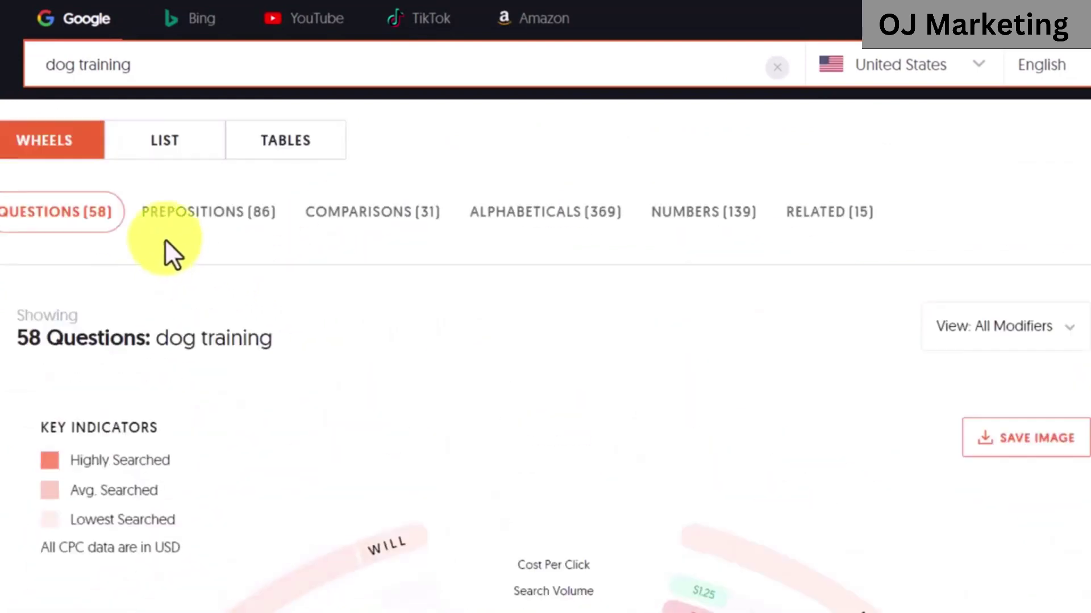
click(291, 421)
scroll(341, 381, down, 10)
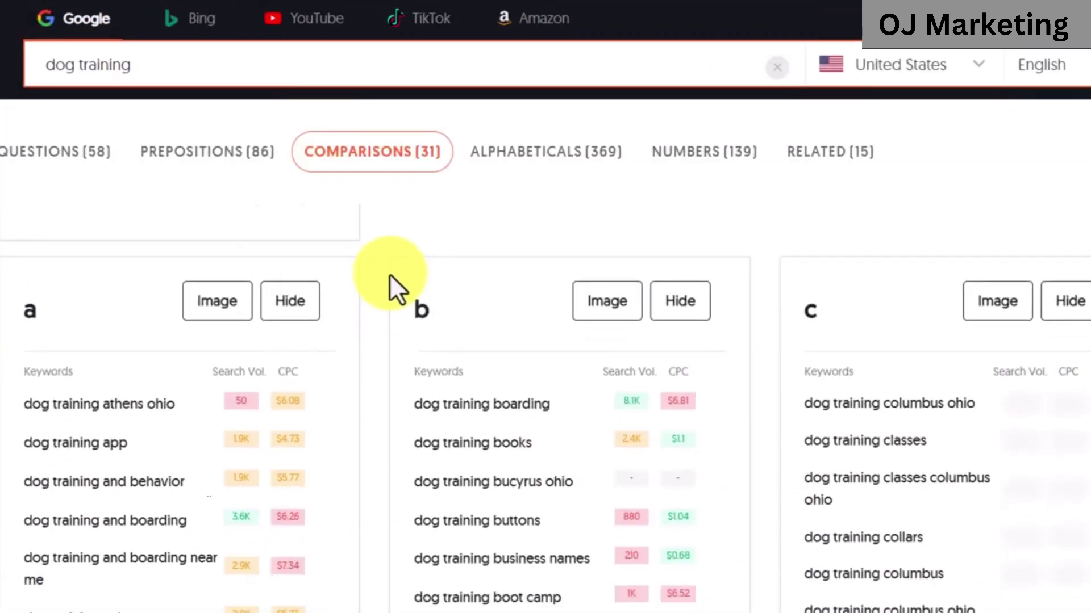
scroll(390, 273, down, 3)
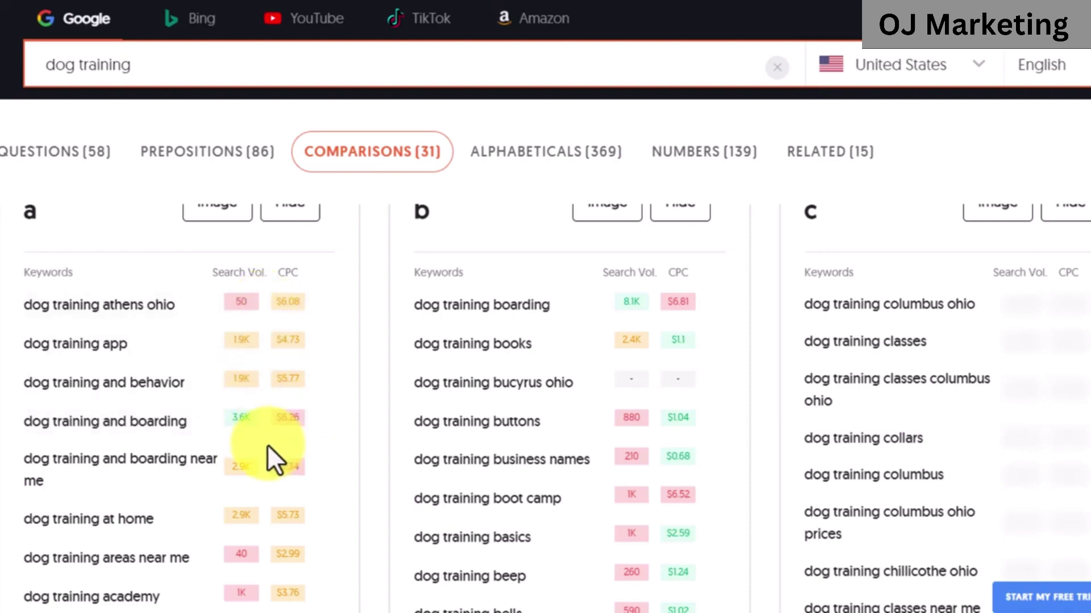
- Highlight the keywords 'dog training and boarding', 'dog training at petsmart' and 'dog training aggression'
drag(23, 423, 204, 424)
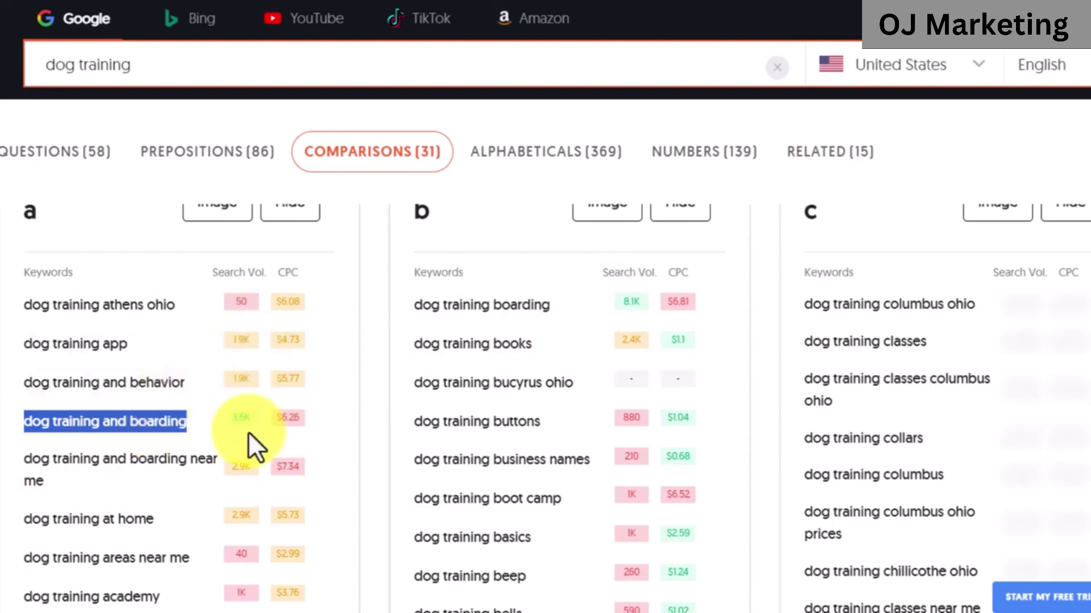
scroll(239, 426, down, 7)
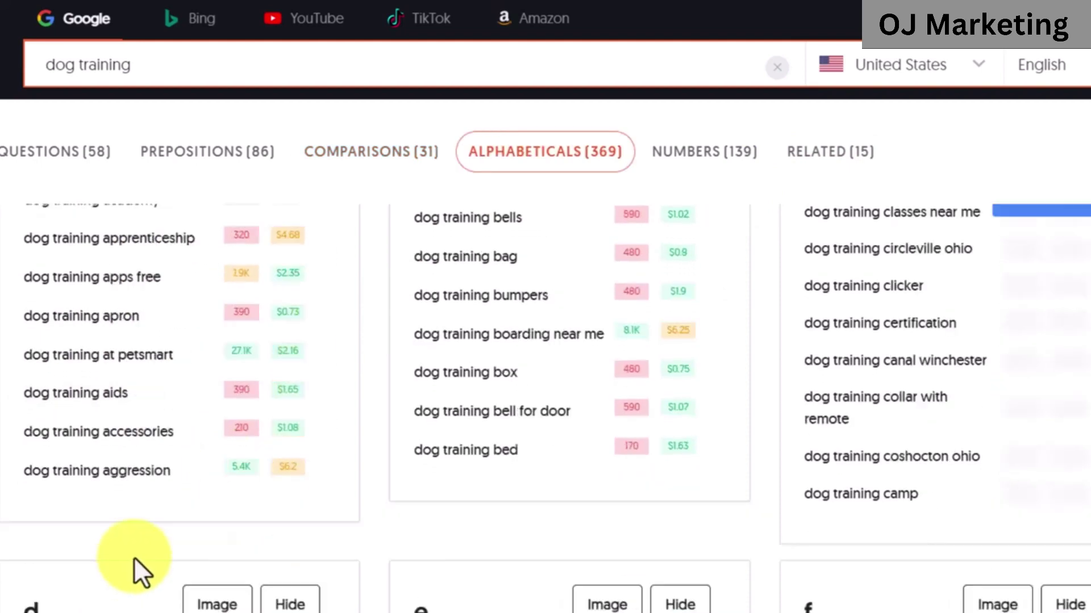
drag(26, 358, 172, 373)
drag(24, 471, 175, 469)
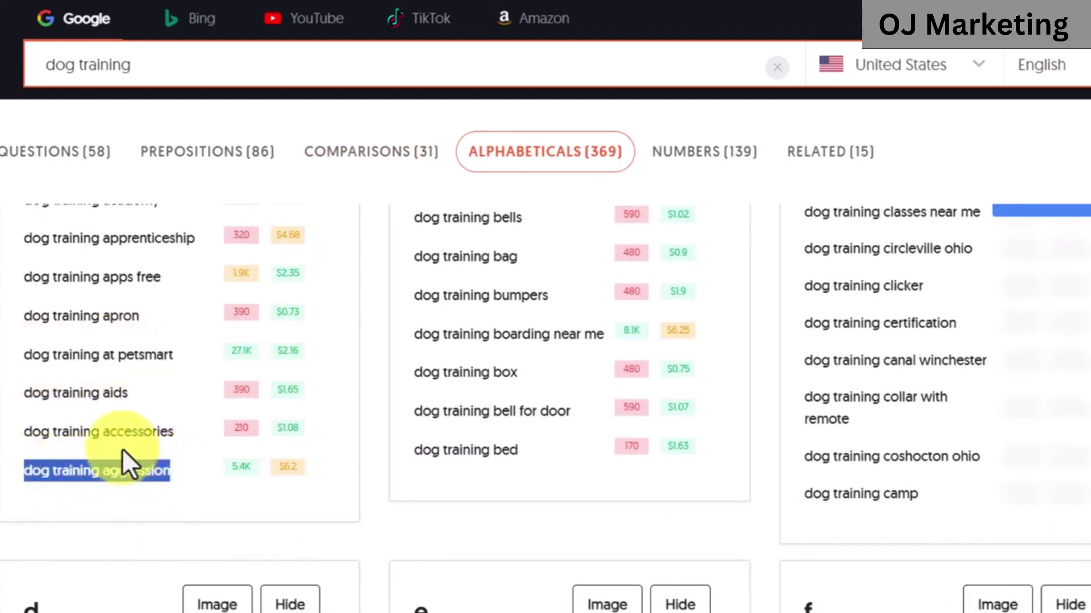
click(204, 534)
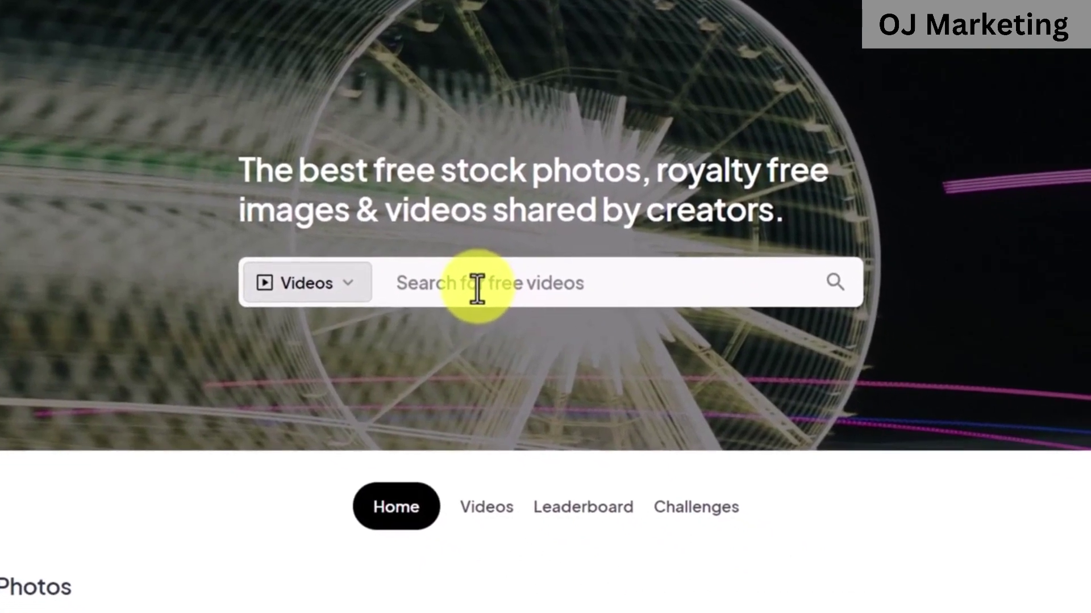
- Search Pexels free videos for 'dog' and scroll through the Dog Videos results
click(478, 290)
text(do)
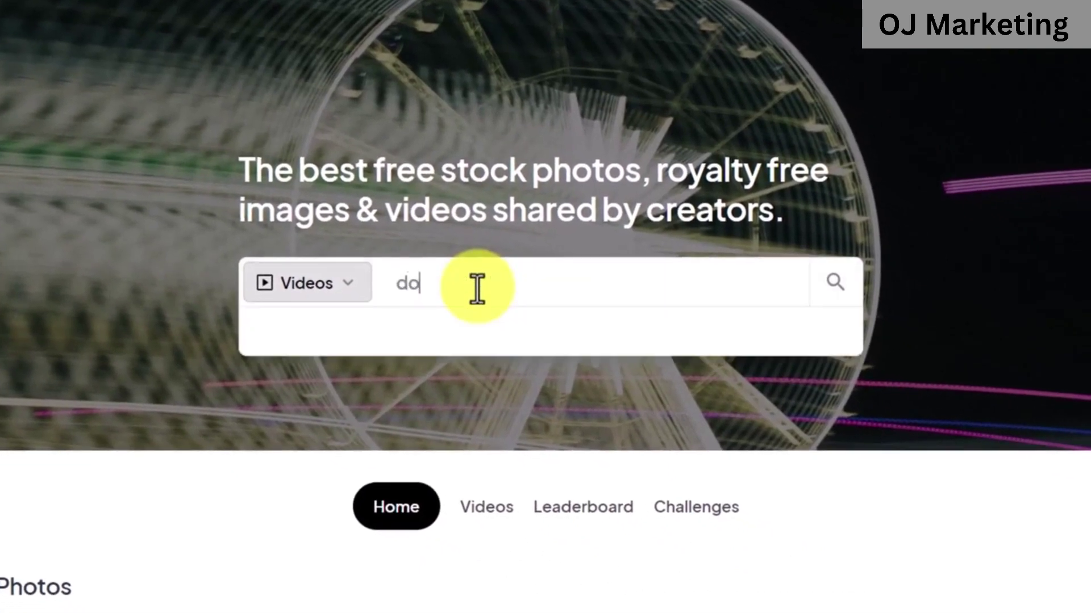
text(g)
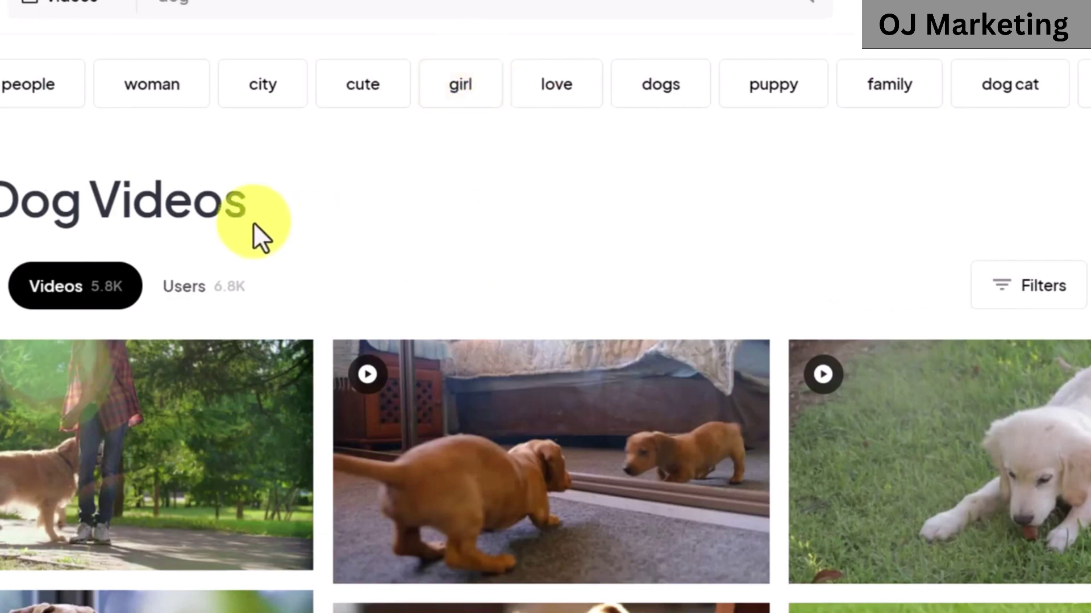
scroll(244, 224, down, 4)
scroll(230, 228, up, 2)
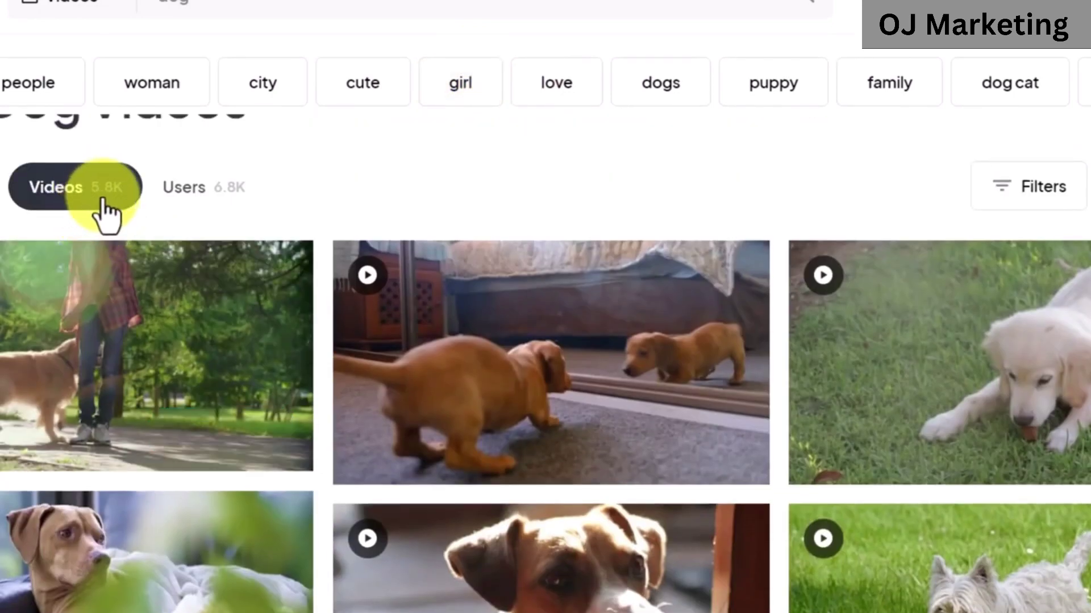
scroll(467, 229, down, 2)
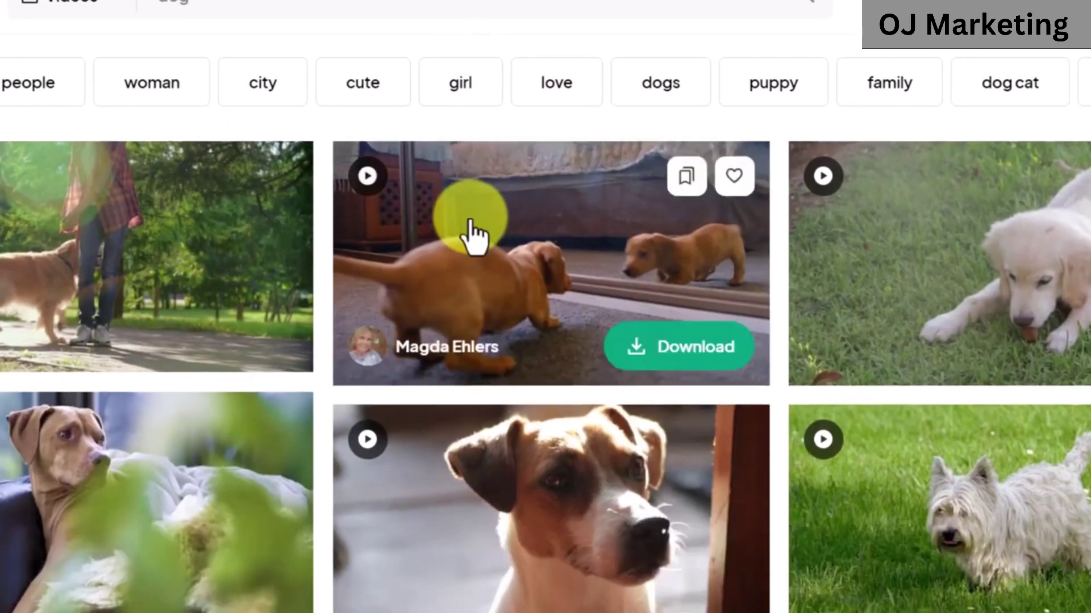
scroll(517, 227, up, 2)
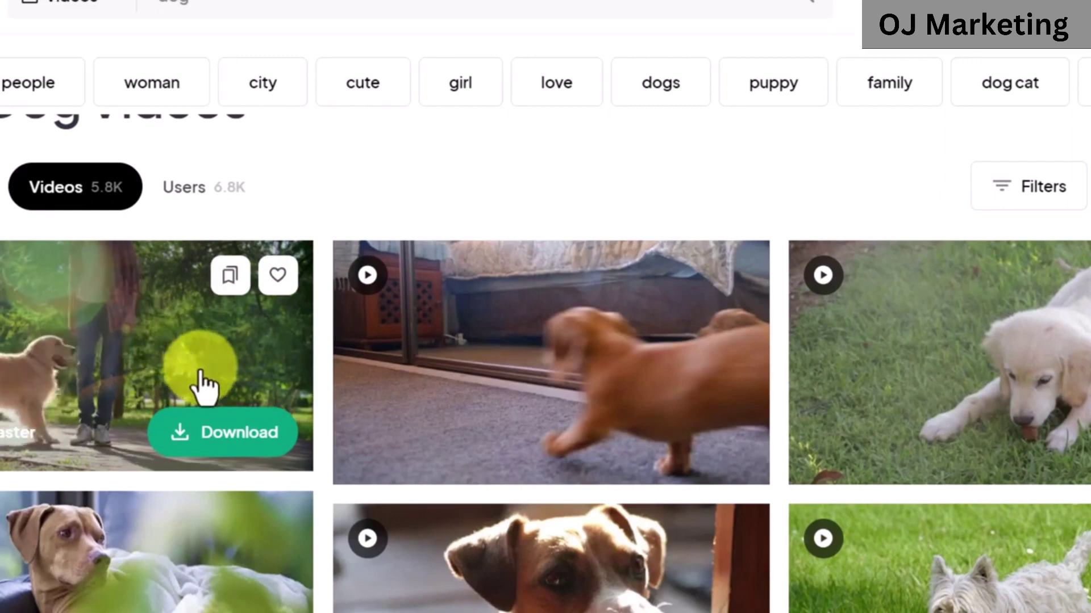
scroll(202, 385, down, 6)
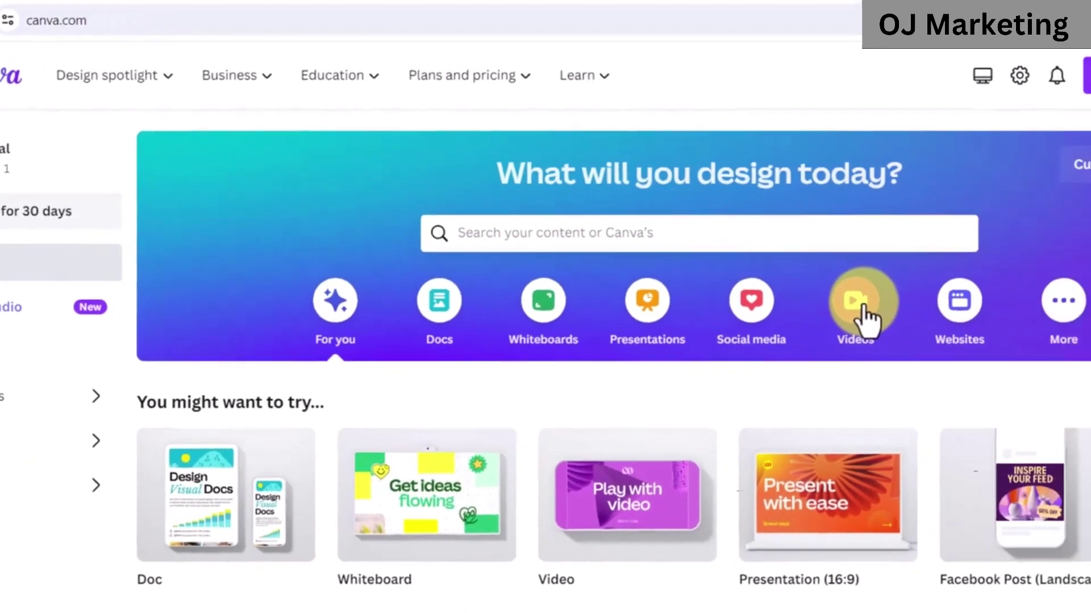
- Start a new YouTube Video design from Canva's video formats
click(1004, 326)
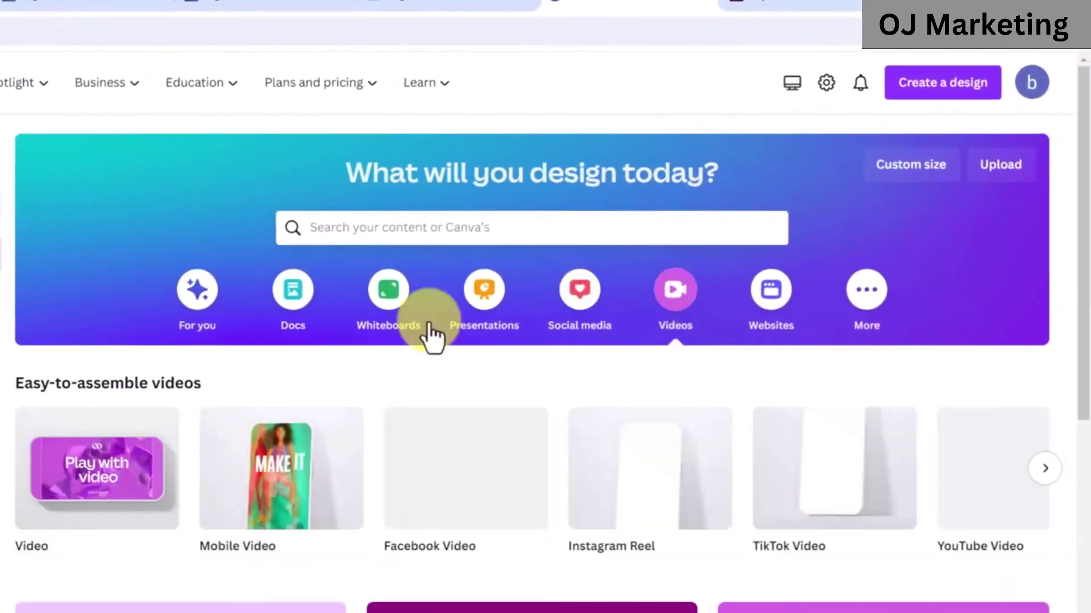
mouse_move(985, 504)
click(1045, 468)
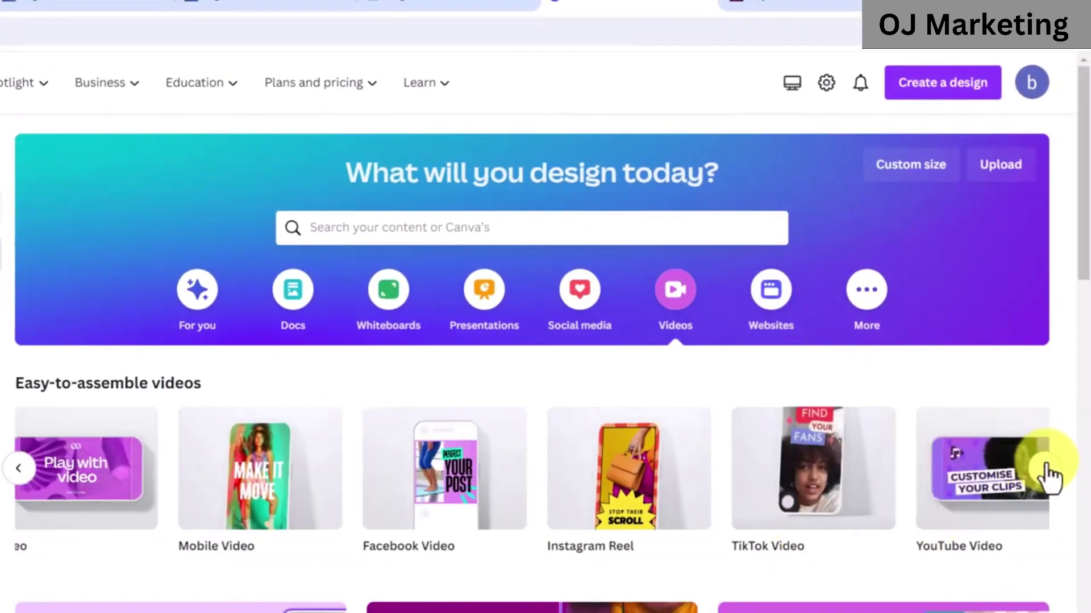
click(86, 490)
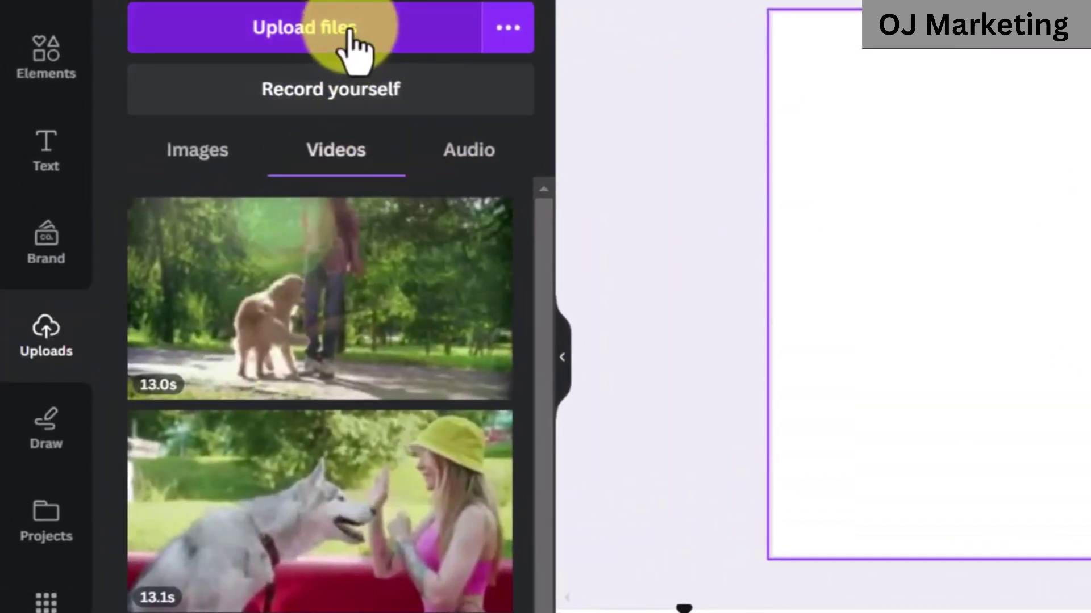
- Add the 13-second golden retriever clip to the canvas and timeline, then review ChatGPT's ten tips
mouse_move(353, 324)
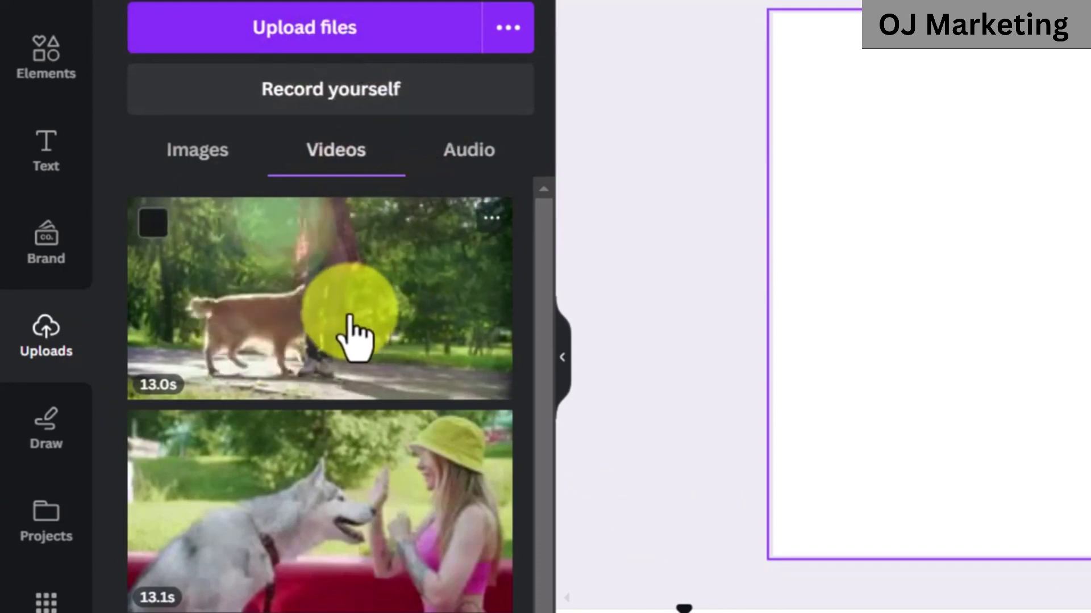
scroll(348, 318, down, 3)
scroll(340, 415, up, 3)
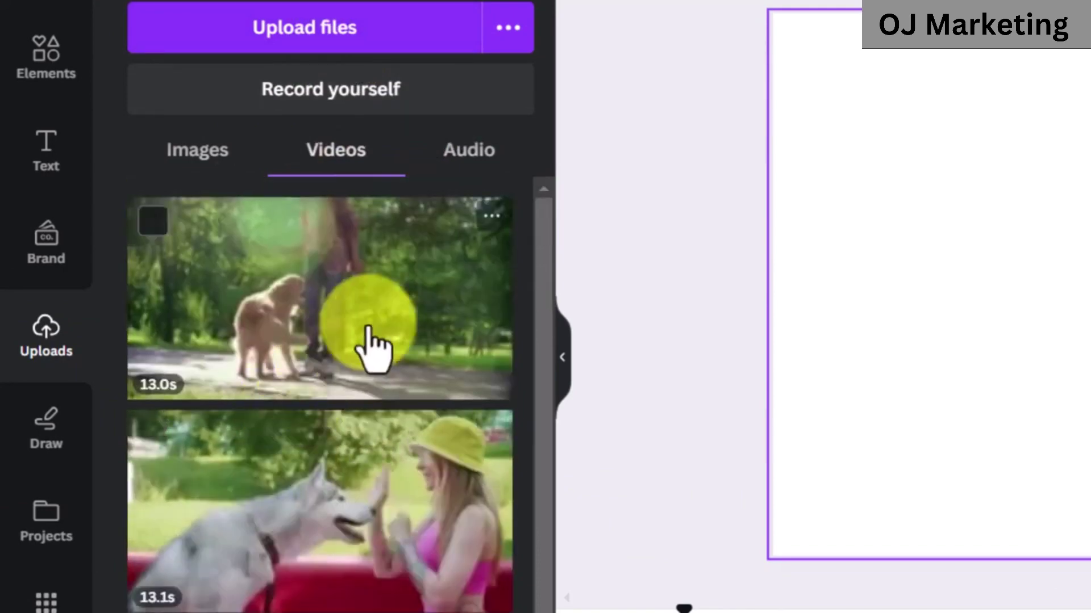
drag(280, 333, 842, 455)
drag(662, 610, 482, 585)
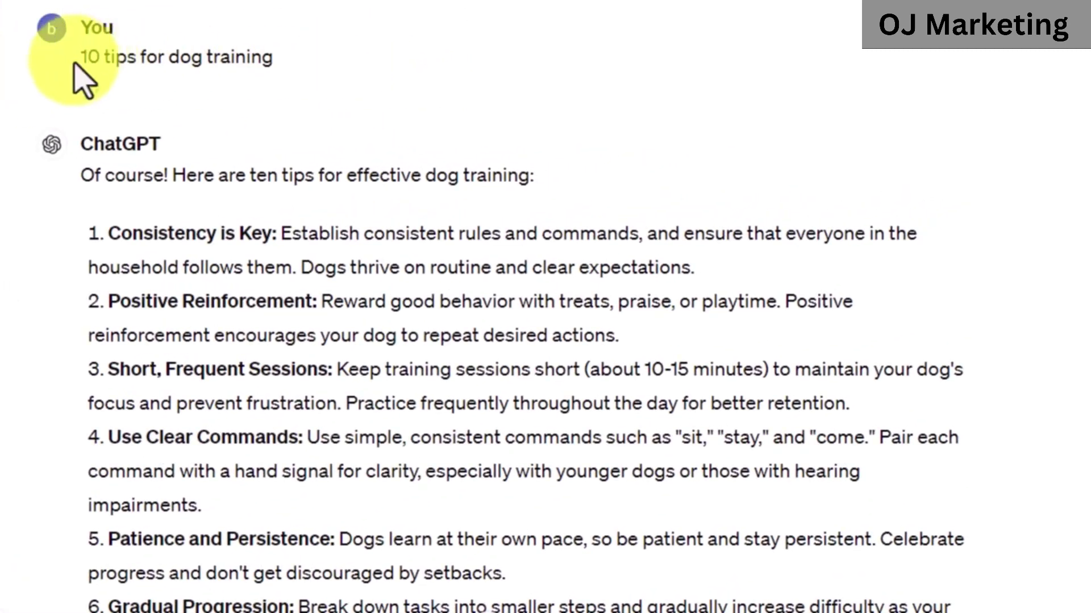
drag(92, 60, 328, 76)
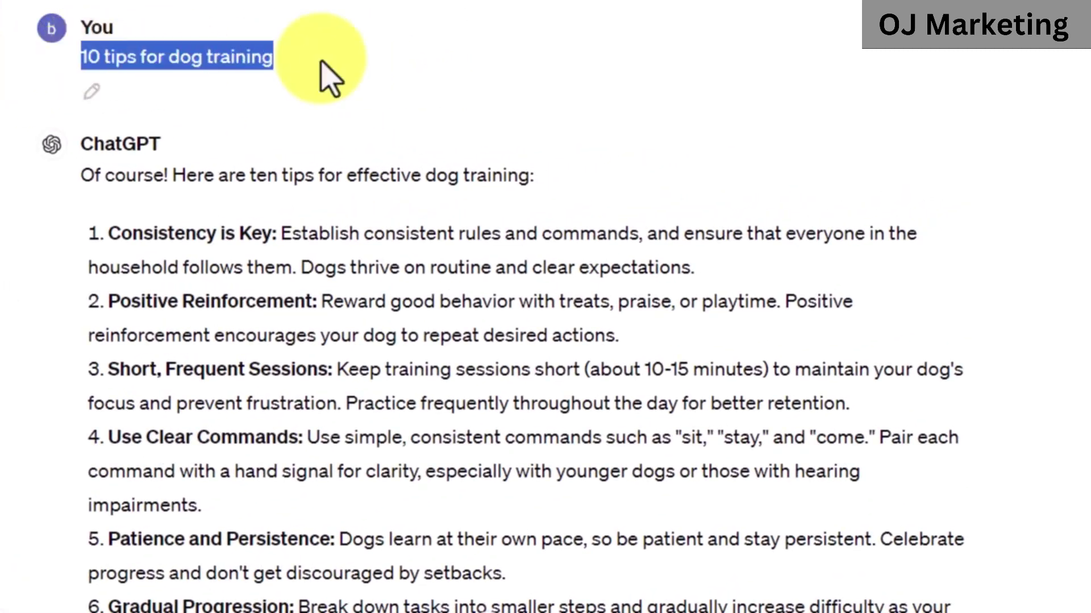
click(117, 95)
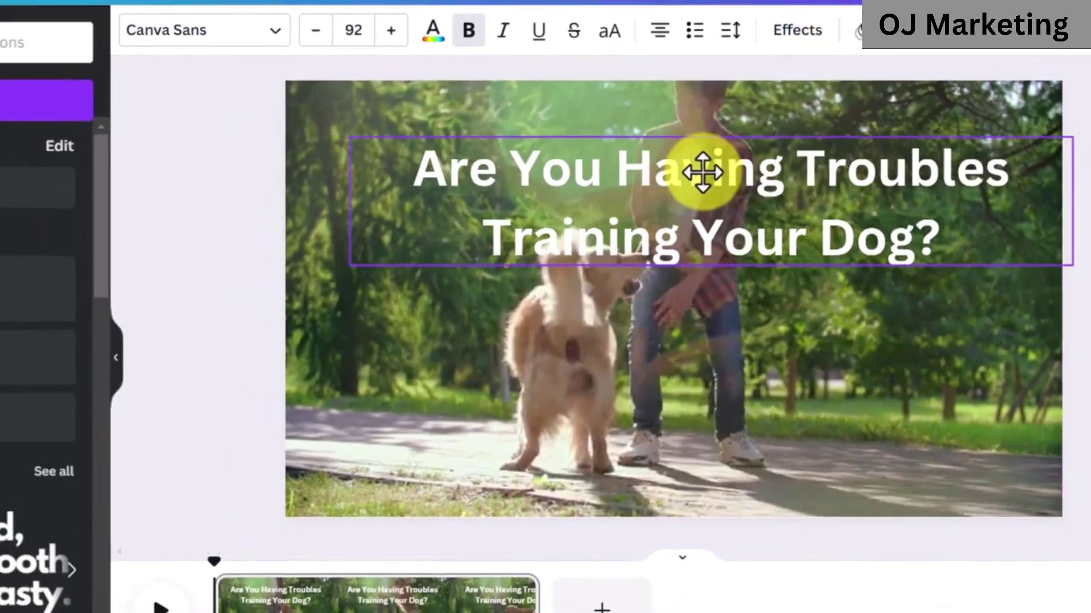
- Centre the 'Are You Having Troubles Training Your Dog?' title over the dog clip
drag(702, 172, 668, 169)
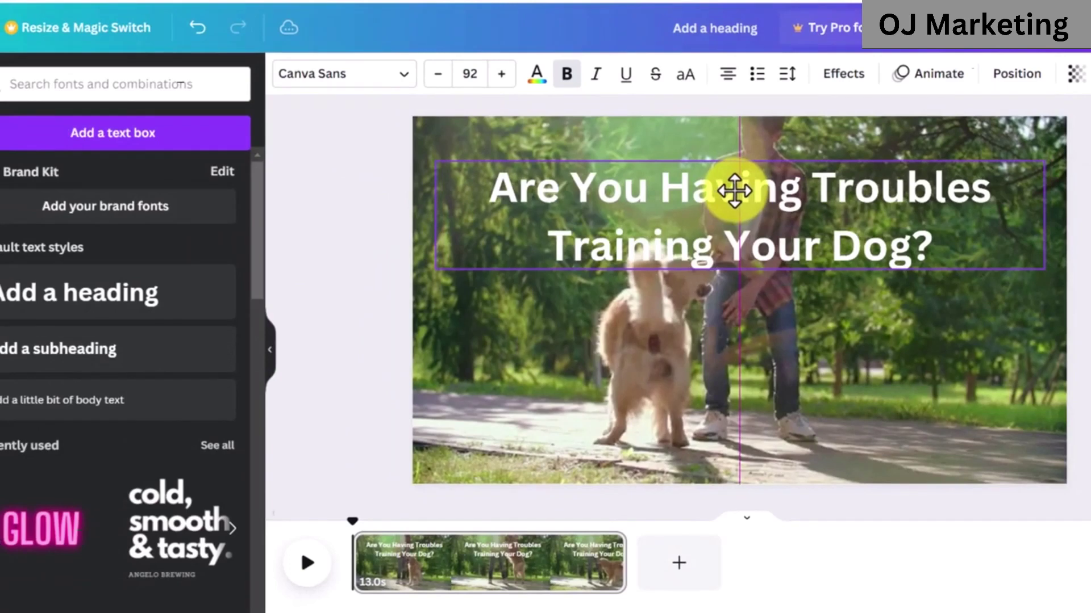
drag(734, 191, 781, 192)
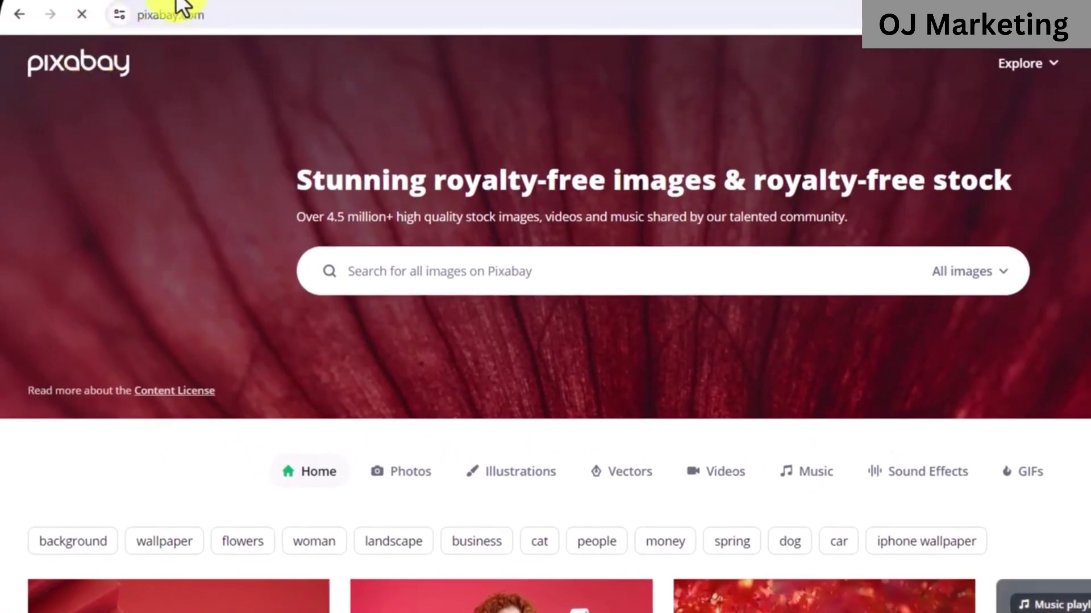
- Browse the tracks in Pixabay's royalty-free Music library
click(805, 483)
scroll(409, 297, down, 7)
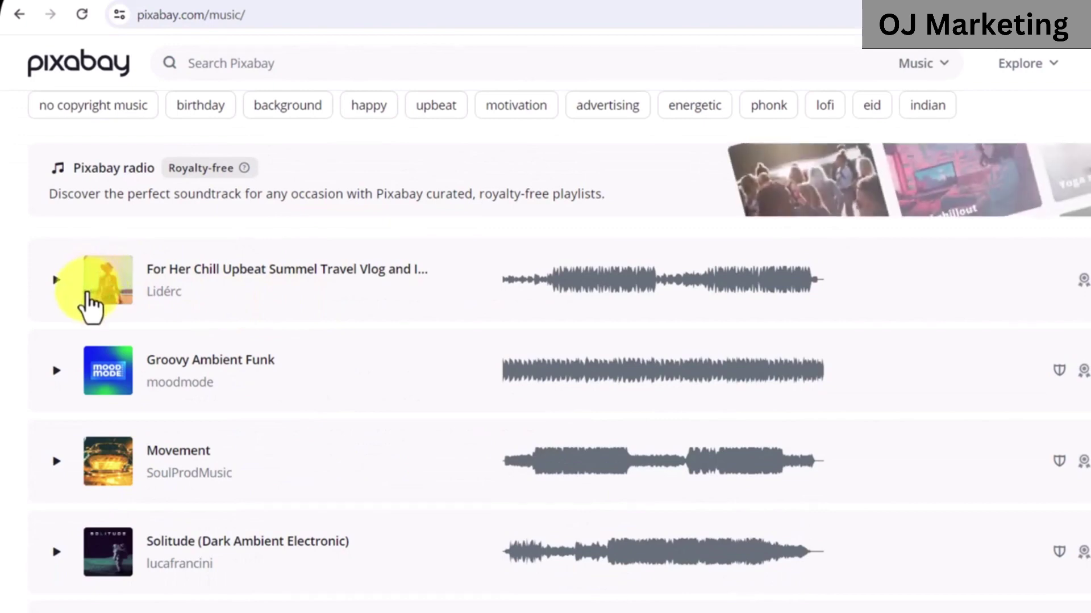
scroll(88, 305, down, 3)
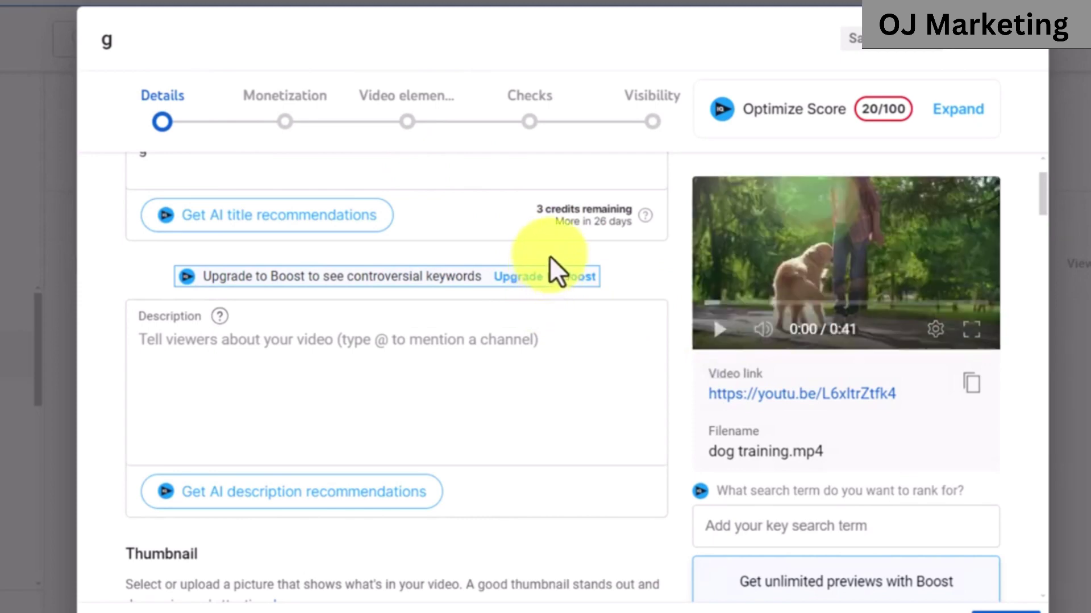
- Choose the third auto-generated frame, showing the husky and woman, as the thumbnail
scroll(260, 336, down, 4)
scroll(205, 395, down, 1)
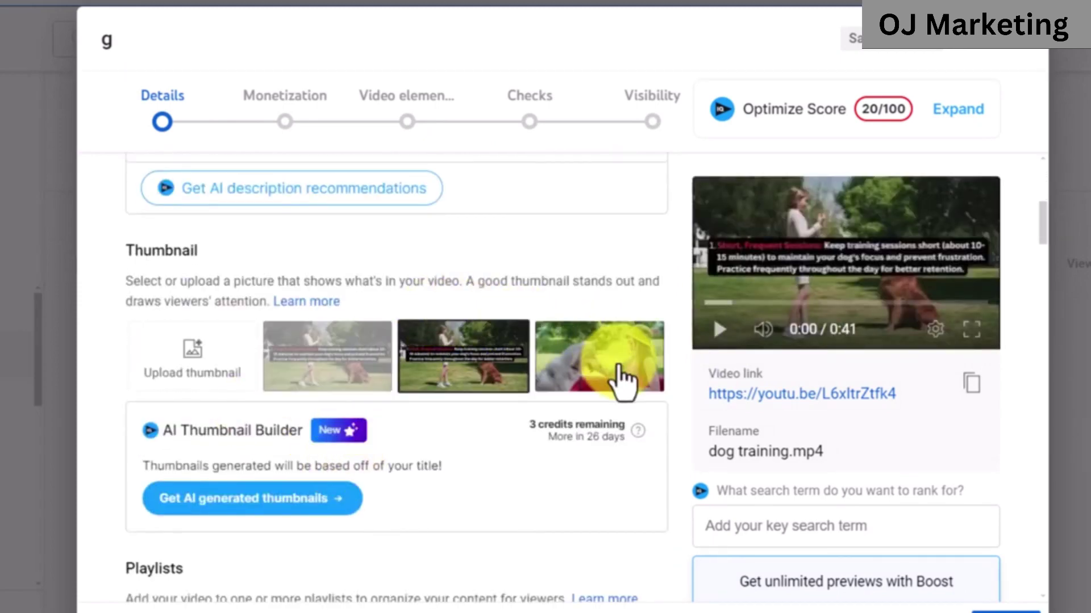
click(620, 369)
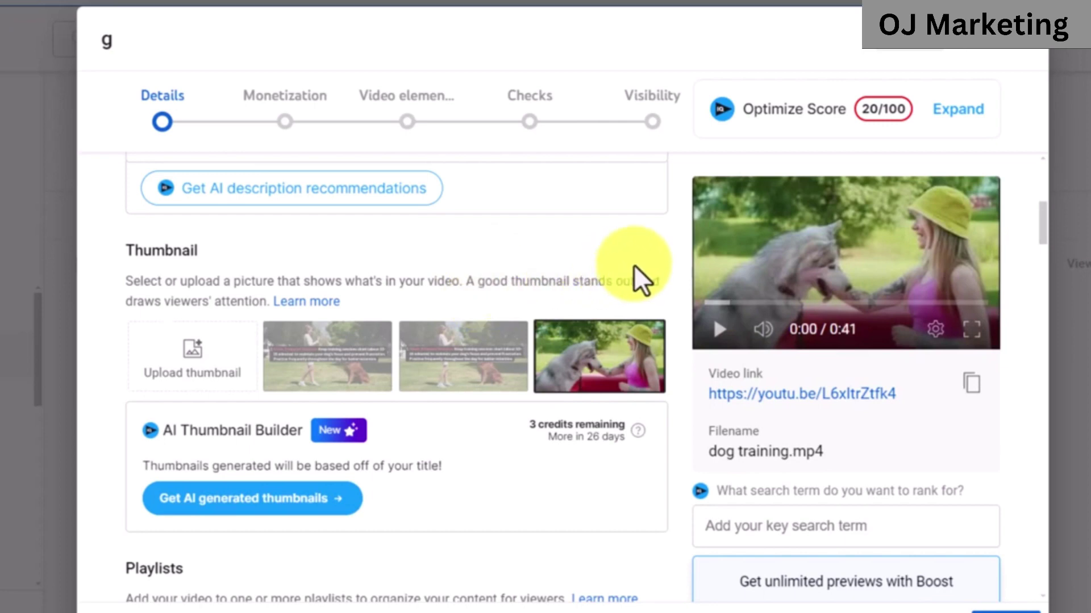
scroll(676, 271, up, 3)
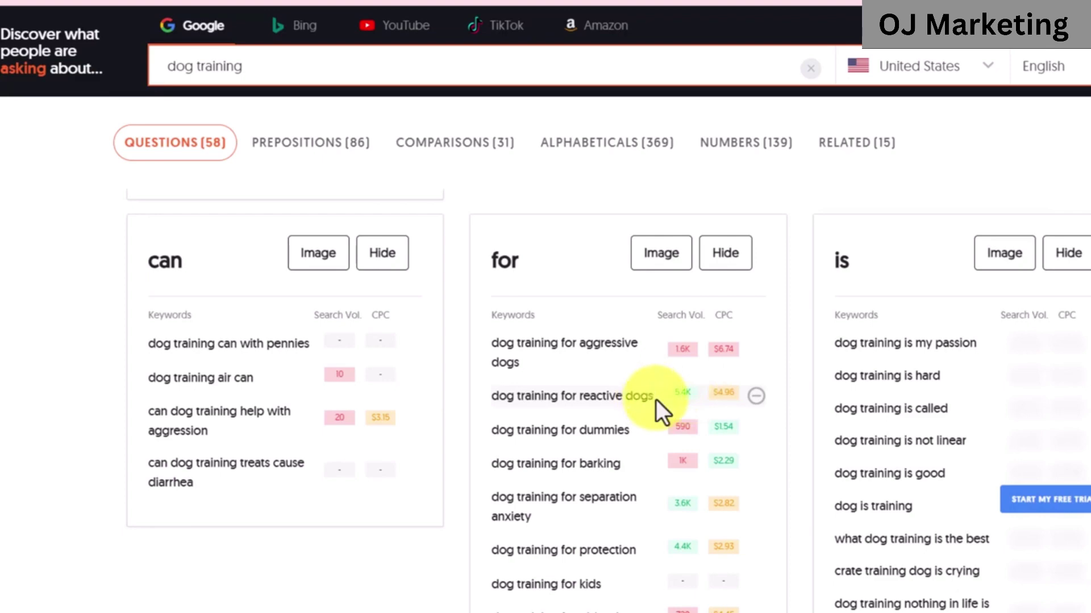
- Highlight the 'dog training for reactive dogs' keyword in the 'for' table
drag(654, 398, 504, 404)
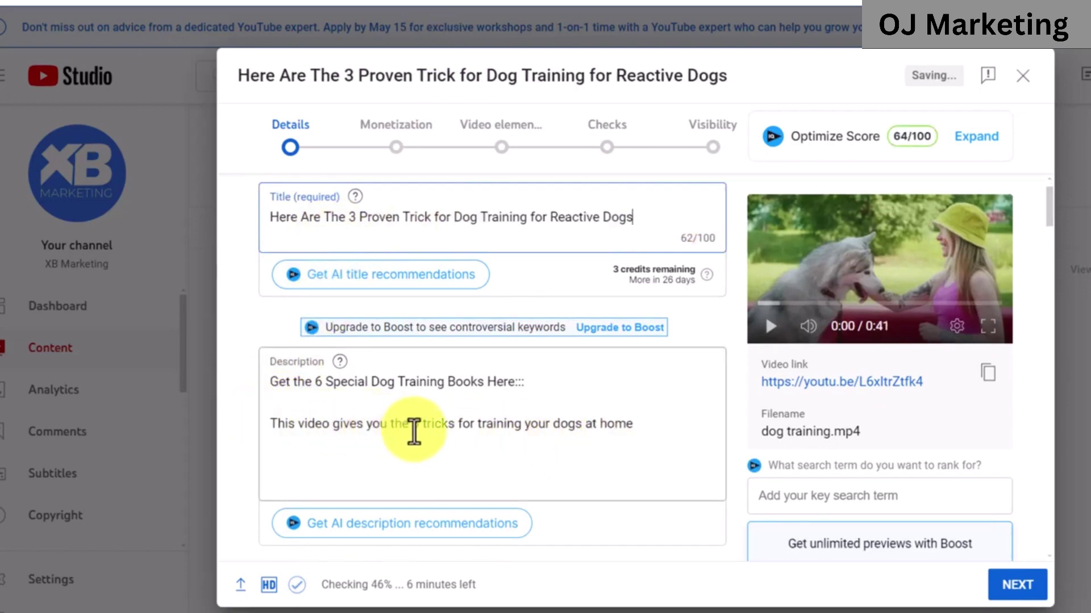
drag(413, 432, 273, 387)
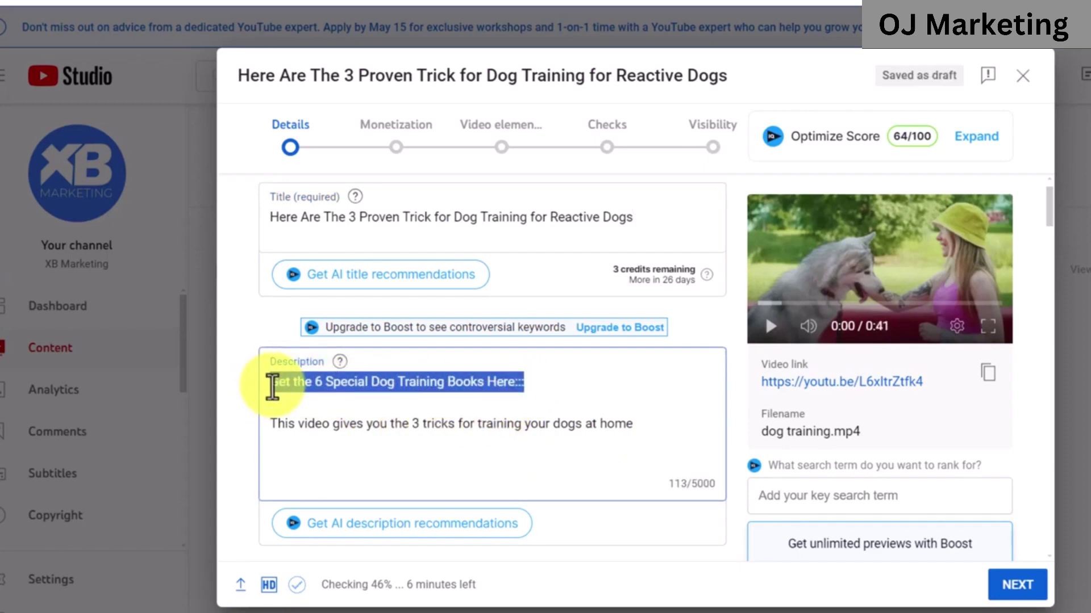
click(366, 381)
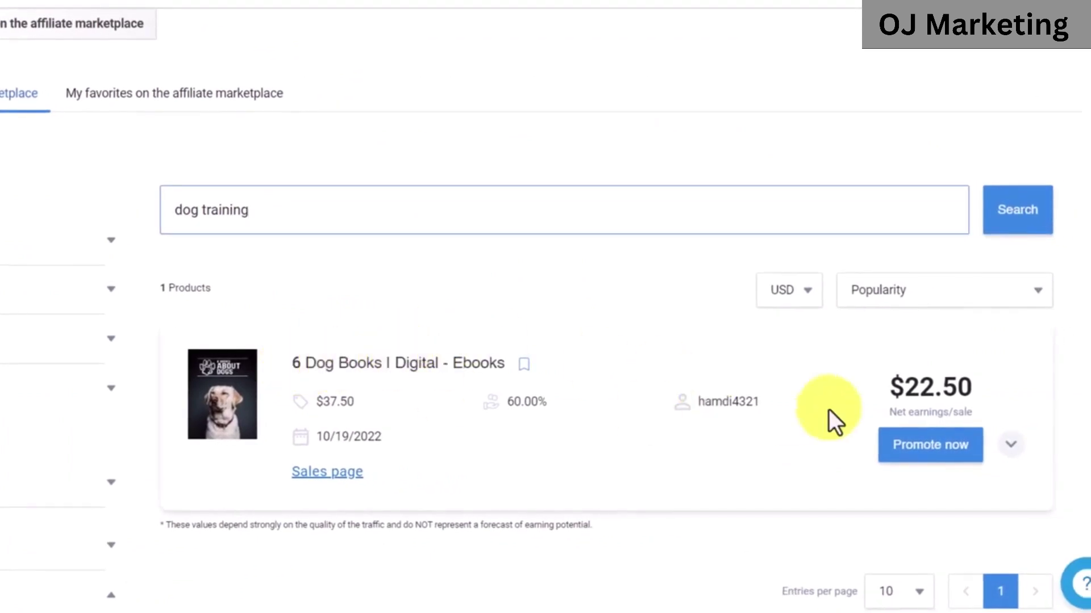
- Copy the Digistore24 affiliate promolink for the 6 Dog Books ebook bundle
click(984, 384)
click(523, 318)
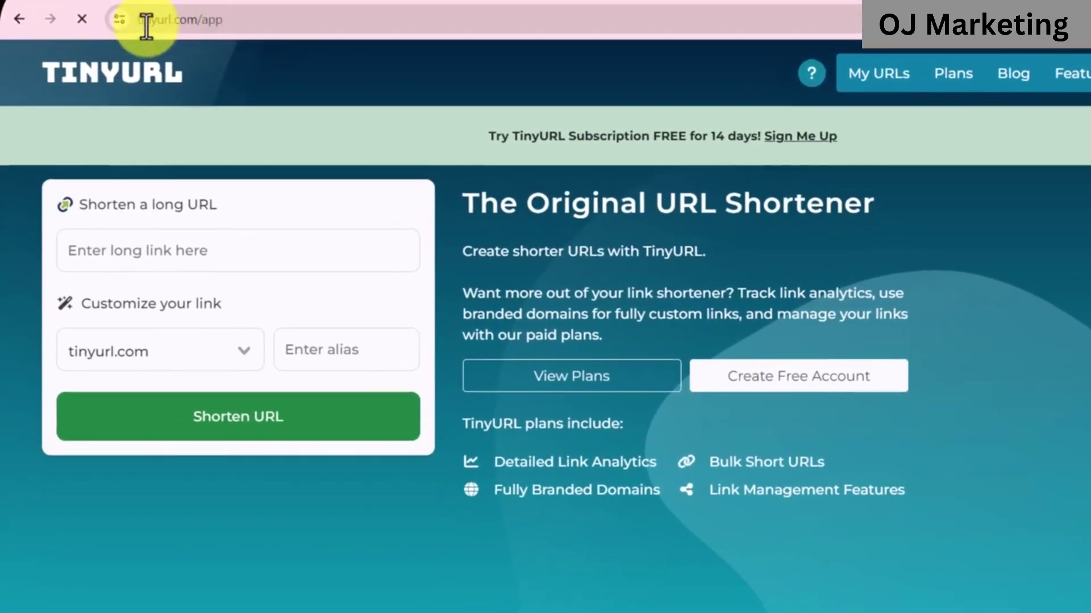
click(125, 250)
key(ctrl+v)
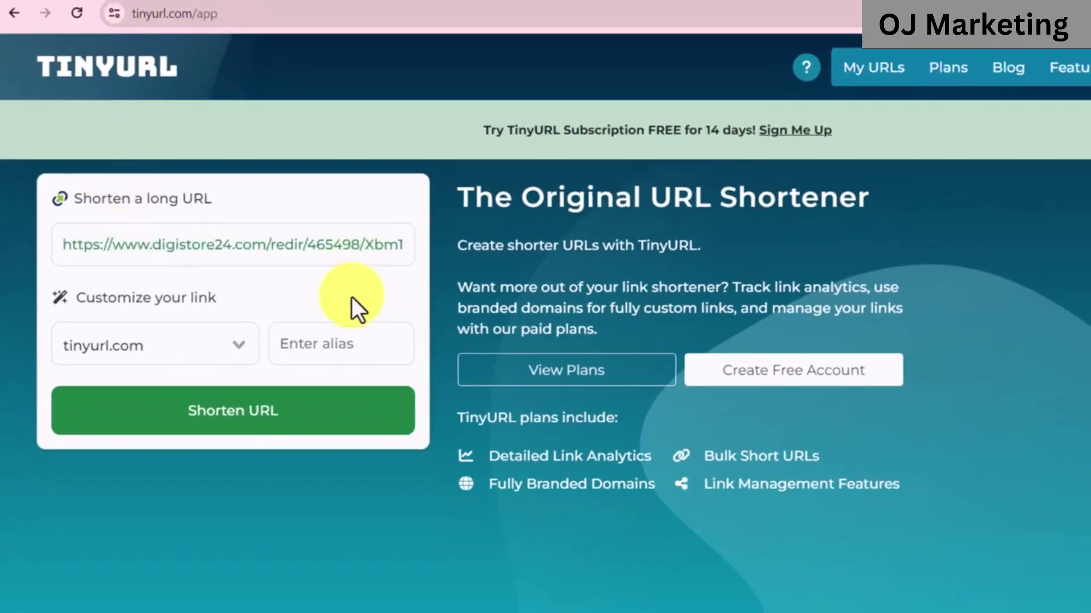
click(244, 423)
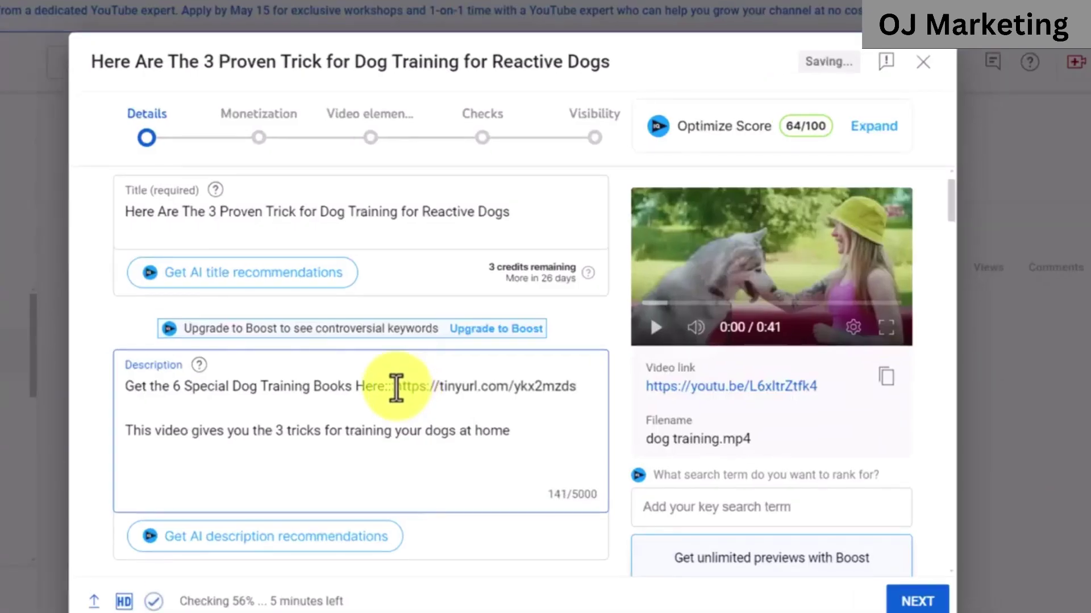
- Add the tags 'best dog training' and 'how to train canine', making five tags at 97/500 characters
scroll(349, 281, down, 15)
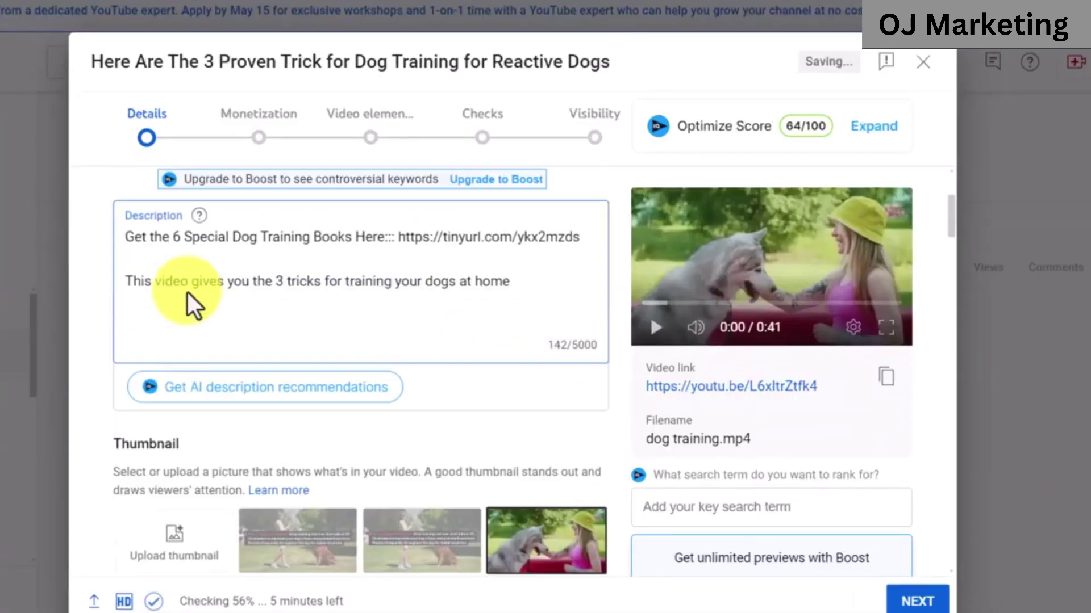
scroll(244, 370, down, 12)
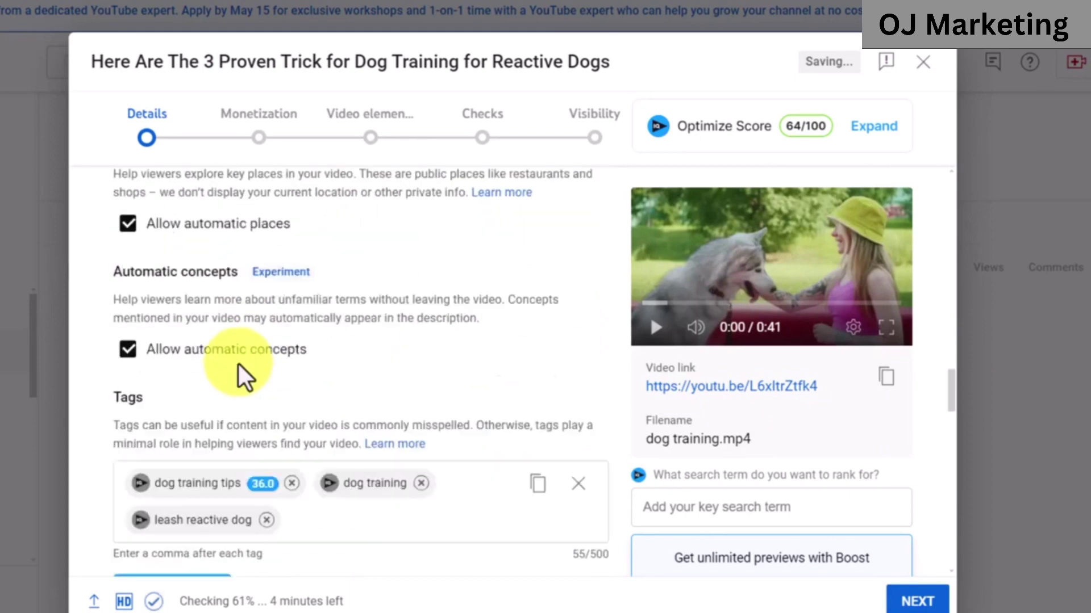
scroll(341, 369, up, 3)
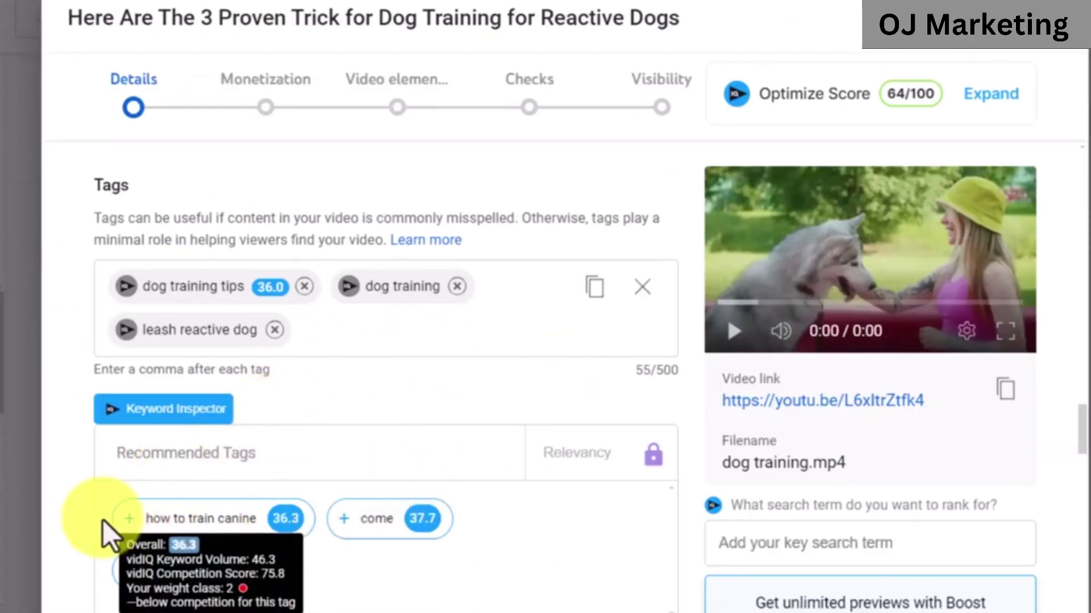
click(142, 571)
click(130, 519)
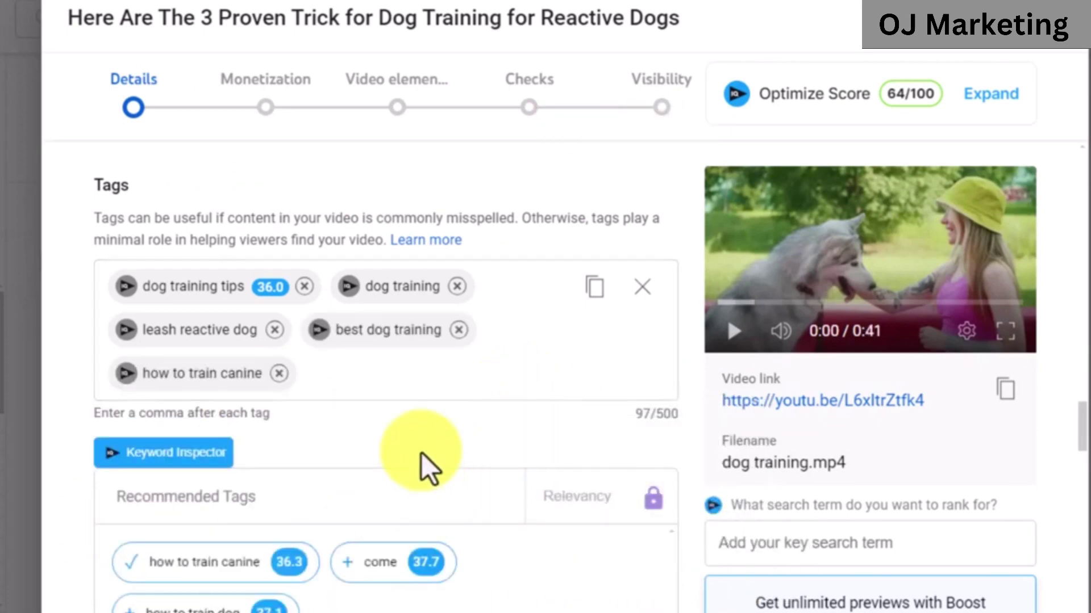
scroll(471, 420, down, 10)
scroll(500, 341, up, 4)
scroll(529, 289, up, 8)
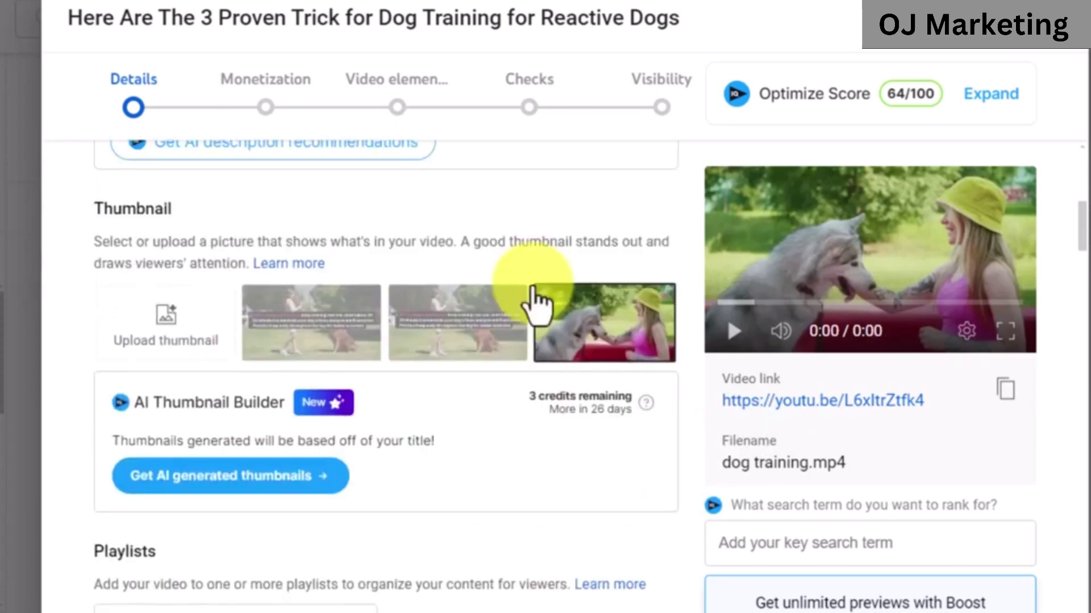